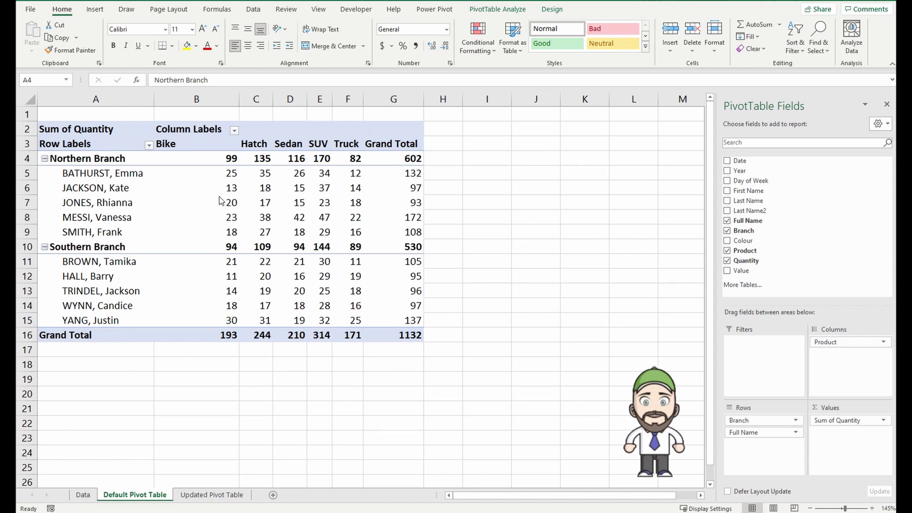
Switch to the Updated Pivot Table sheet to view the tabular pivot with repeated branch names
left_click(86, 189)
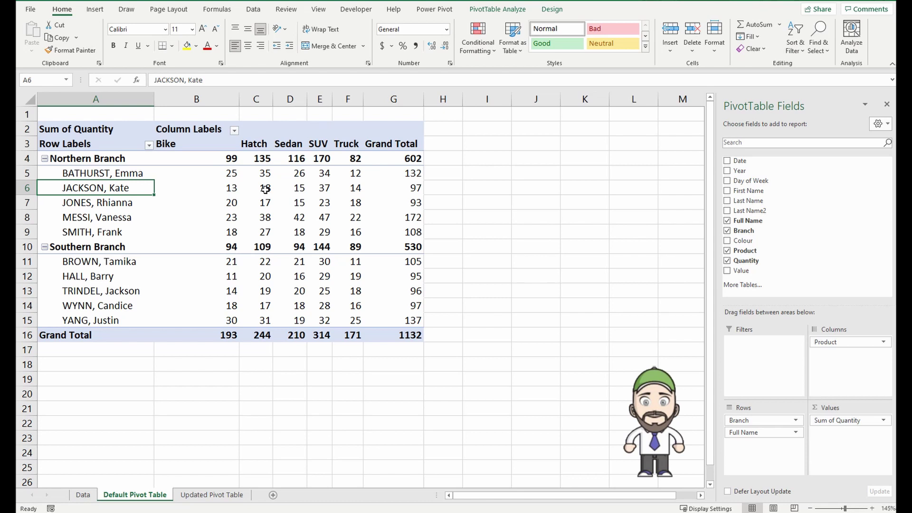
mouse_move(265, 189)
left_click(225, 496)
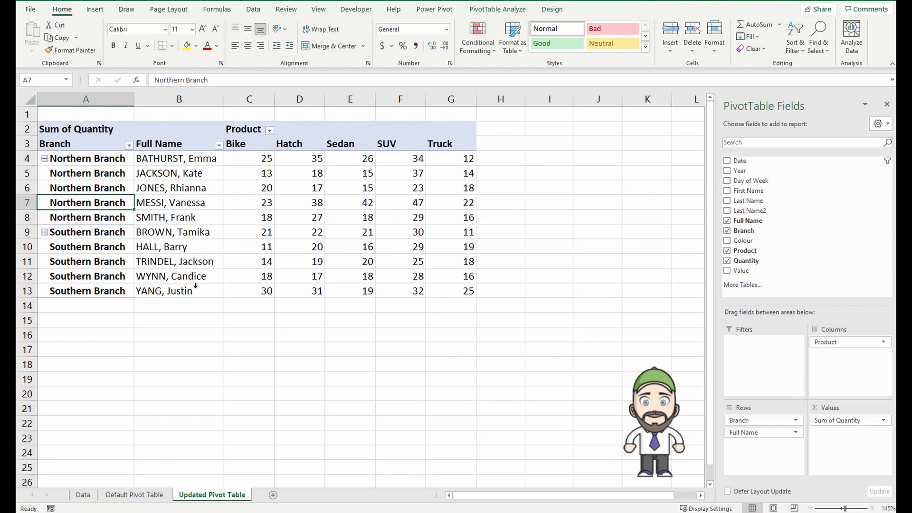
left_click(179, 364)
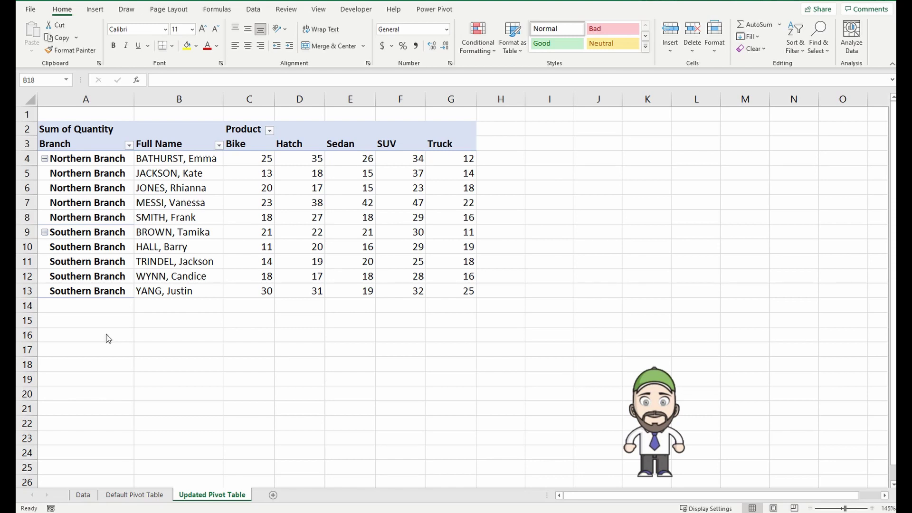
On the Data sheet, select the source table from the Date header to the last data row
left_click(83, 495)
left_click(65, 143)
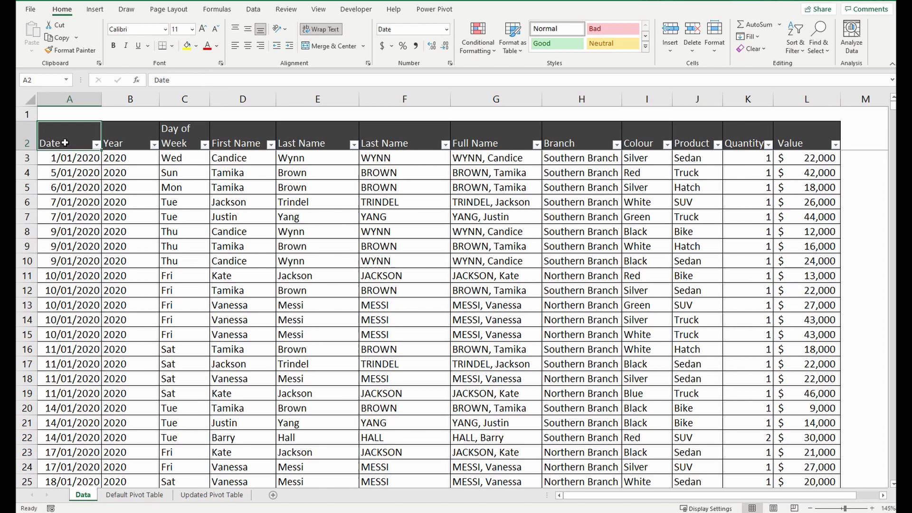
key("ctrl+shift+Right")
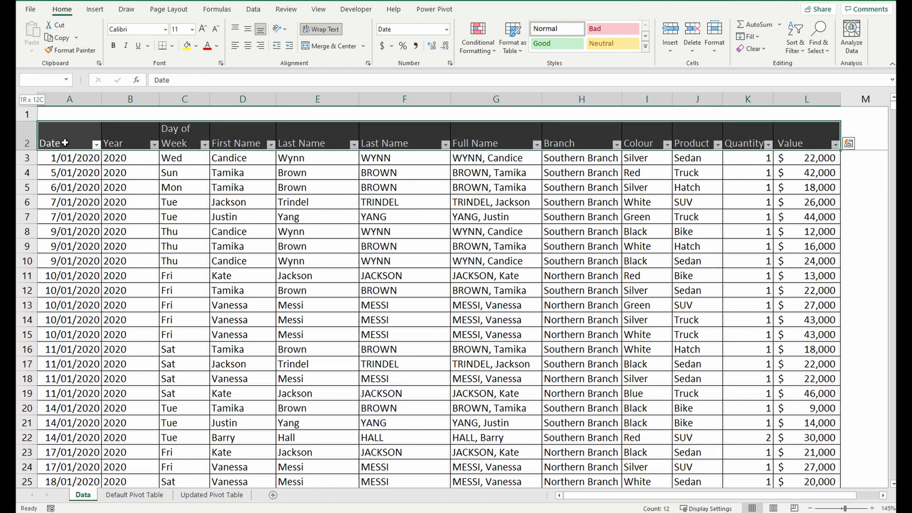
key("ctrl+shift+Down")
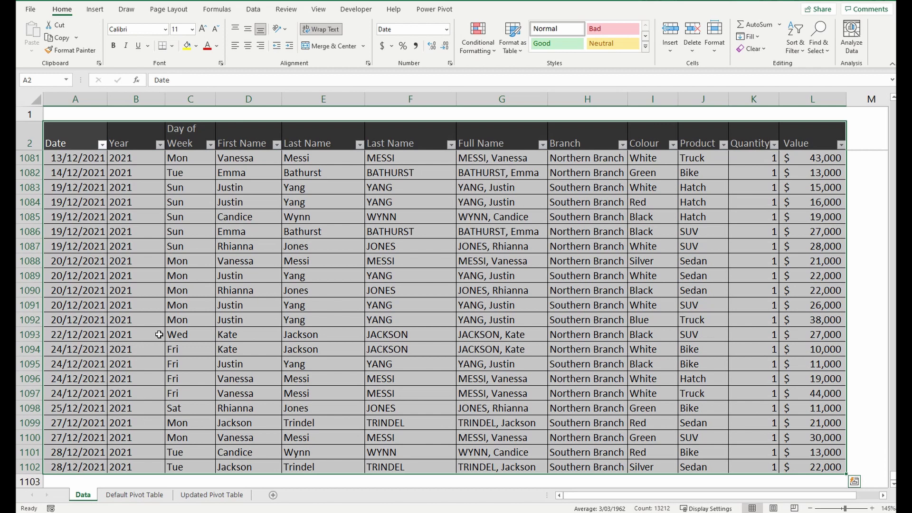
Insert a PivotTable from the selected range on a new worksheet
left_click(95, 11)
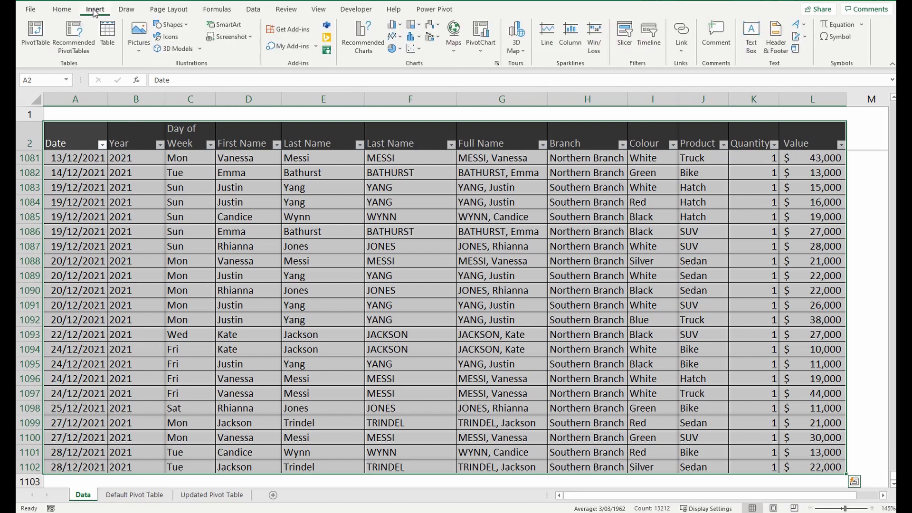
left_click(35, 29)
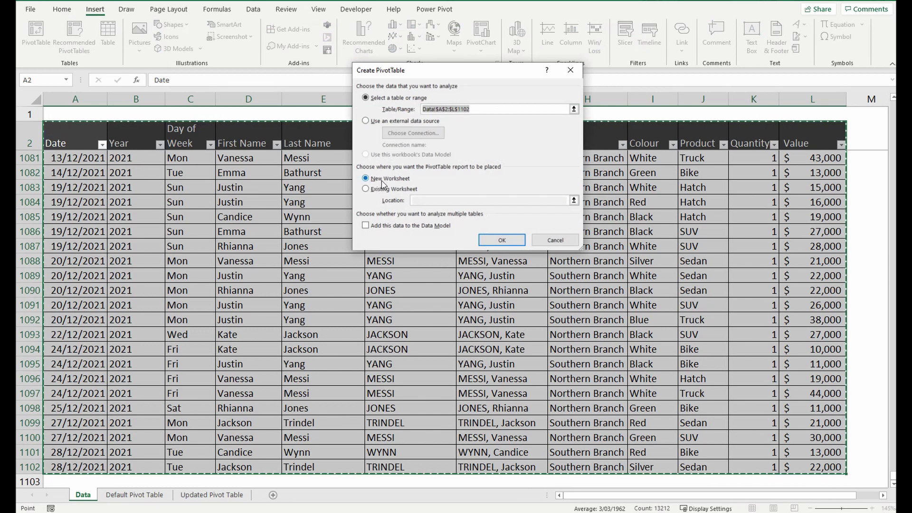
left_click(506, 241)
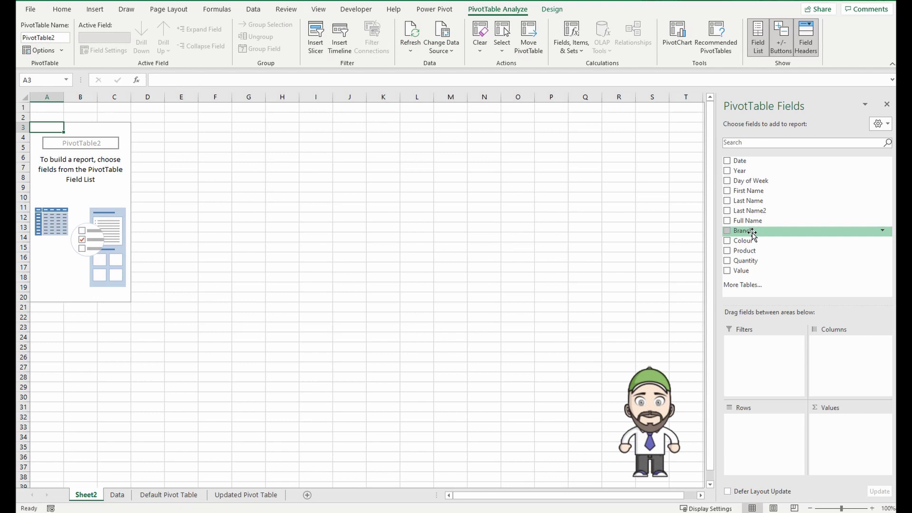
Place Branch and Full Name in Rows, Product in Columns, and Sum of Quantity in Values
left_click_drag(752, 232, 756, 426)
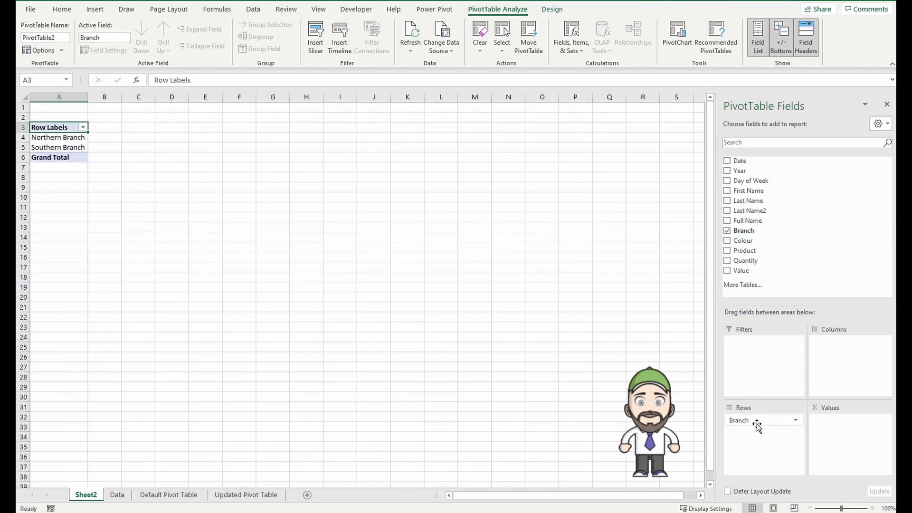
left_click_drag(743, 220, 757, 439)
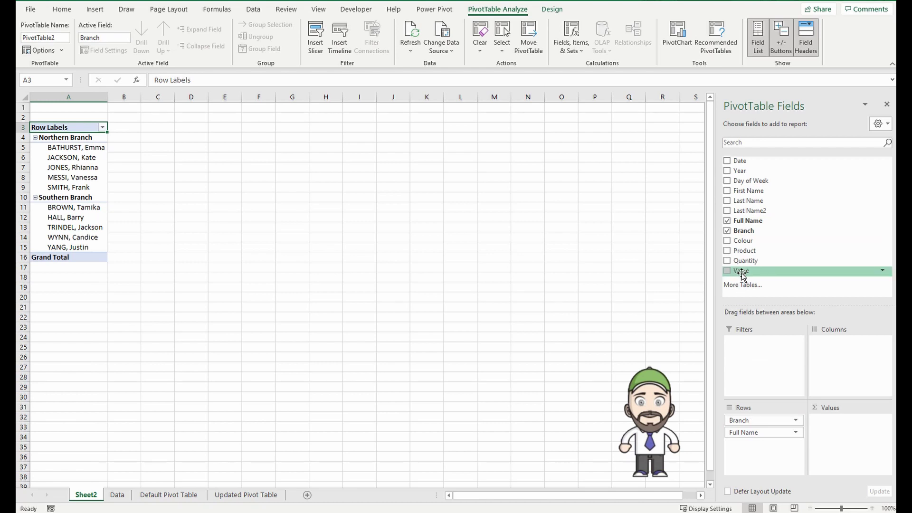
mouse_move(757, 251)
left_mouse_down()
mouse_move(804, 291)
mouse_move(832, 369)
mouse_move(842, 360)
left_mouse_up()
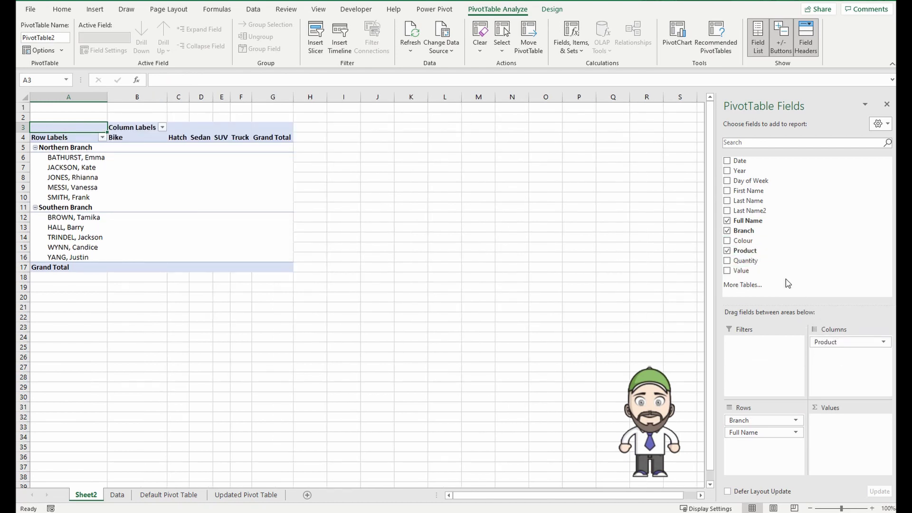
left_click_drag(746, 260, 834, 436)
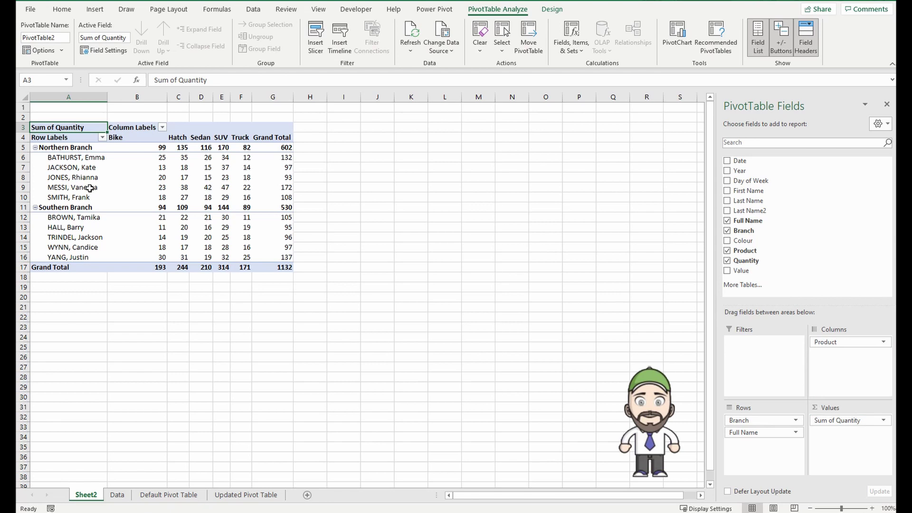
Back on the Sheet2 pivot, turn grand totals off for rows and columns
left_click(241, 495)
left_click(86, 496)
left_click(90, 169)
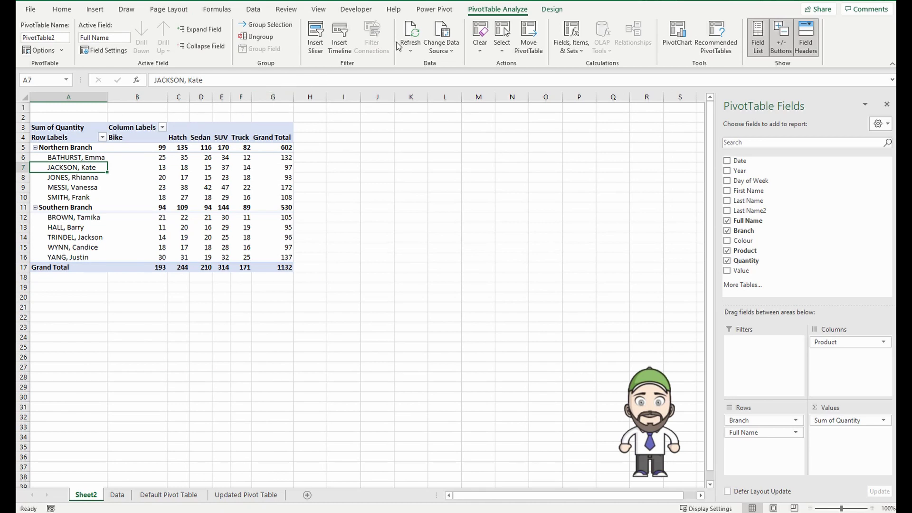
left_click(553, 11)
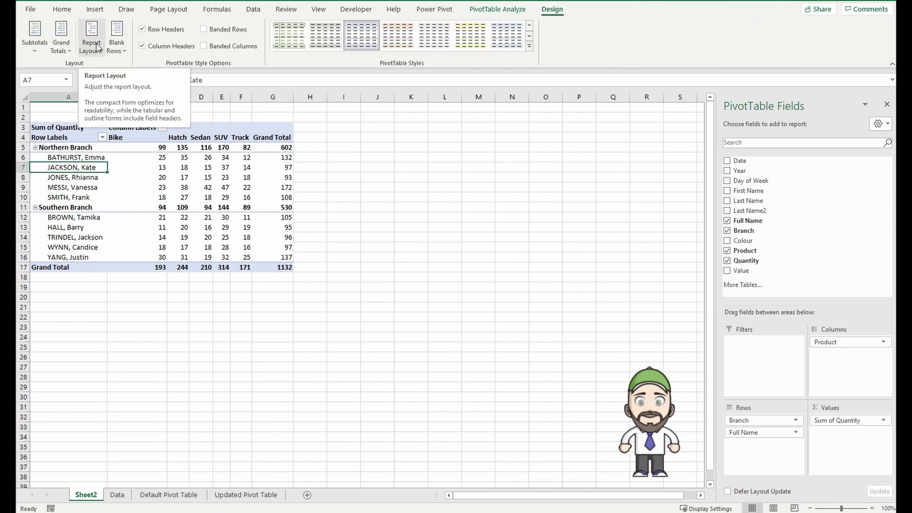
left_click(69, 52)
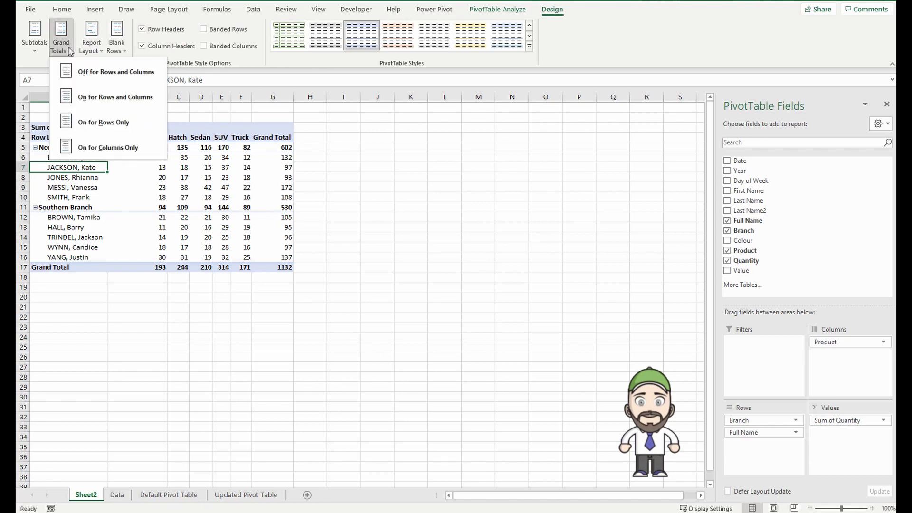
left_click(115, 74)
left_click(35, 38)
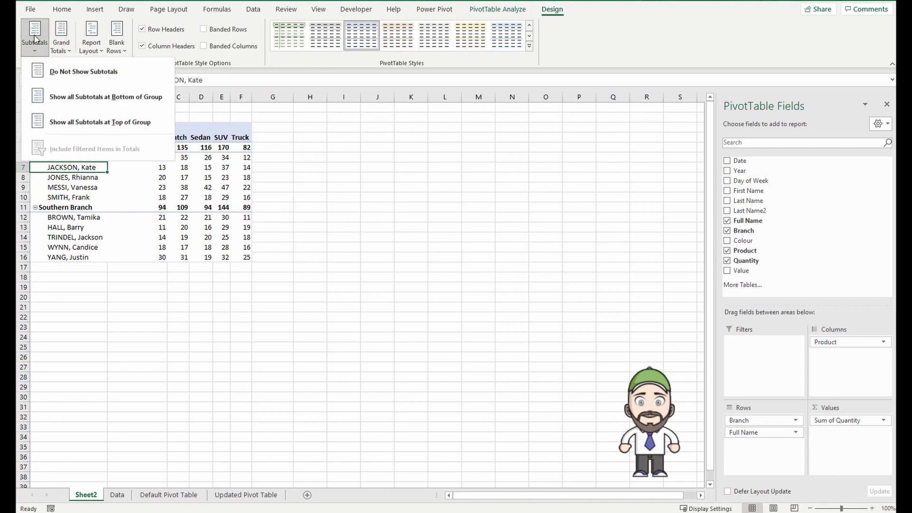
Hide the branch subtotals and switch the pivot to tabular form
left_click(90, 74)
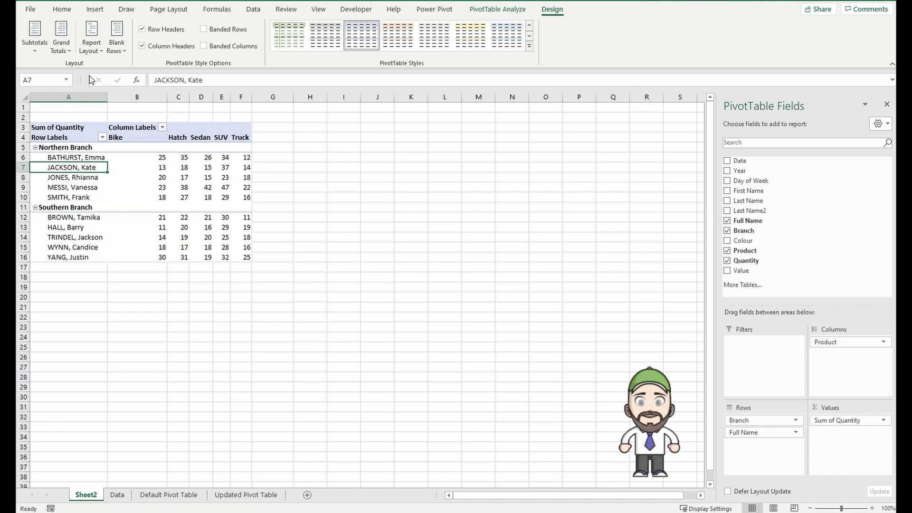
left_click(91, 40)
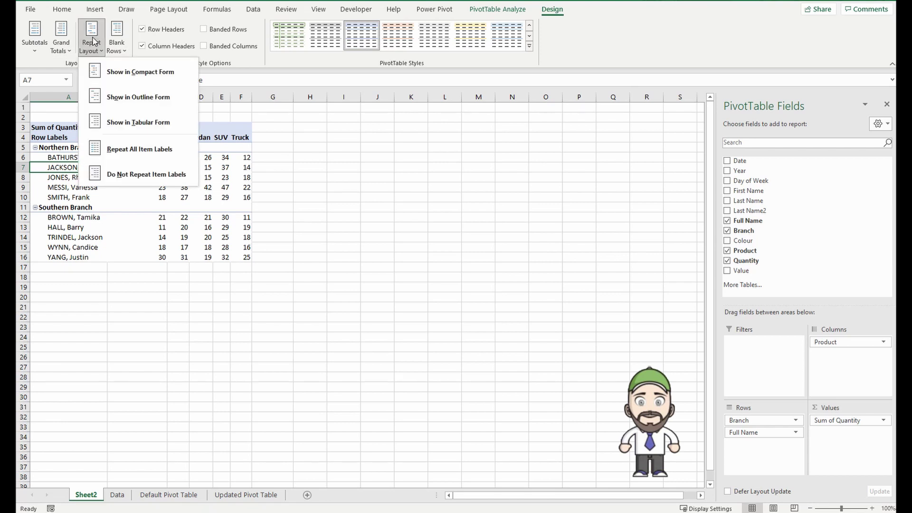
left_click(129, 124)
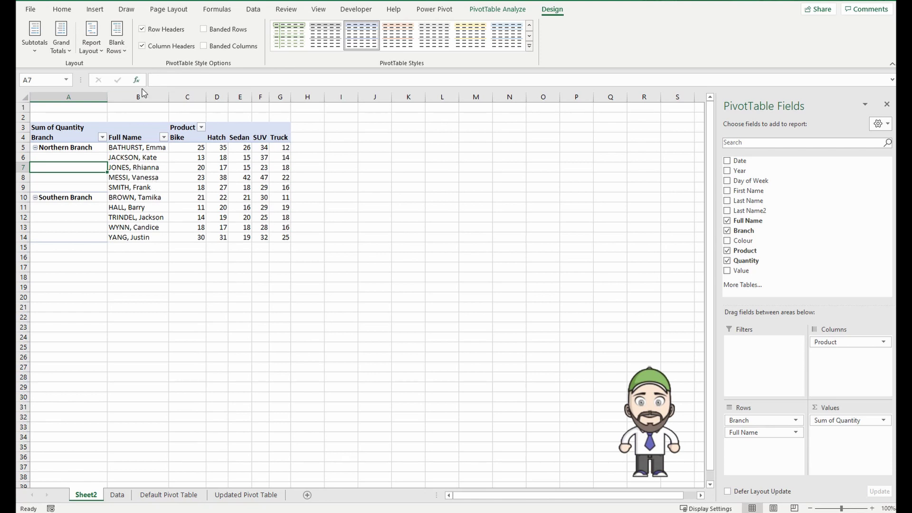
Repeat all item labels so the branch name appears on every row
left_click(99, 40)
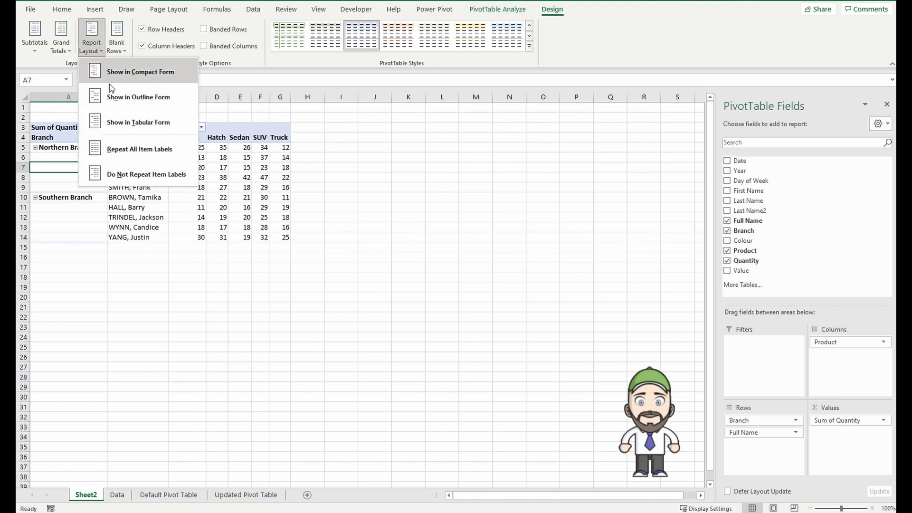
left_click(139, 149)
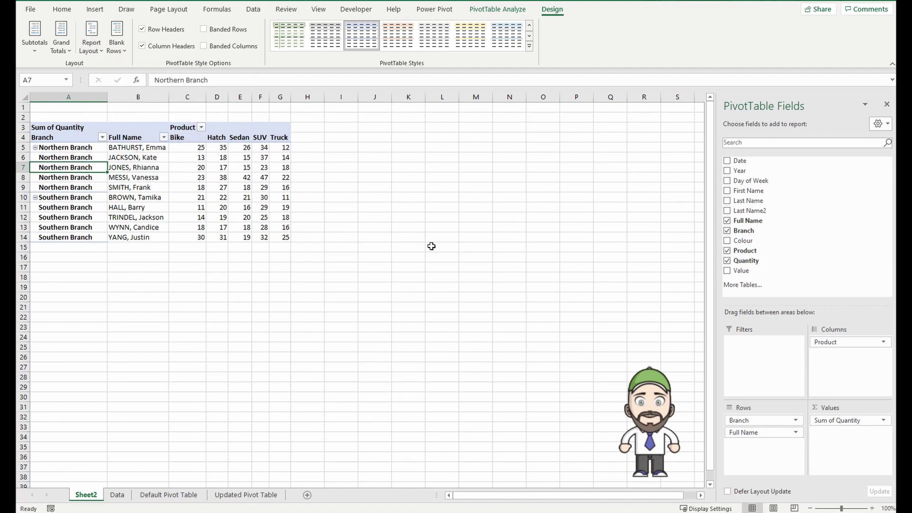
left_click(431, 246)
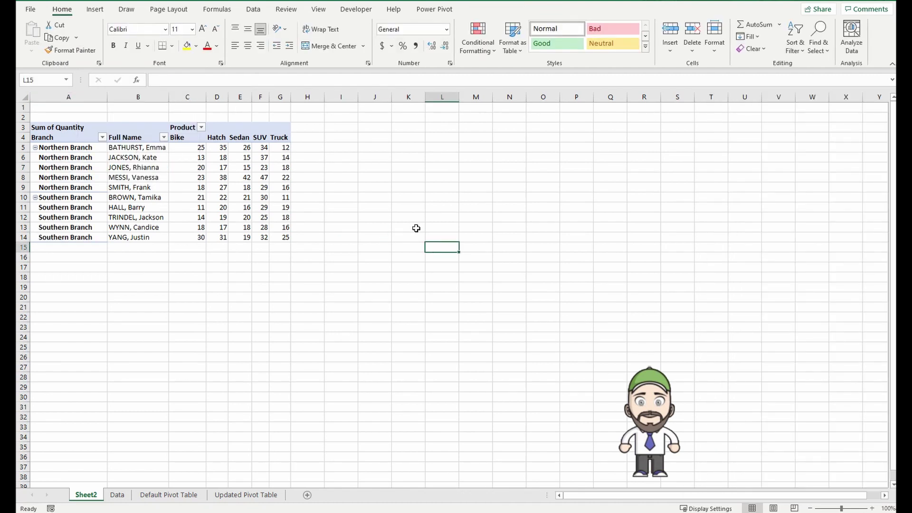
mouse_move(186, 224)
mouse_move(98, 186)
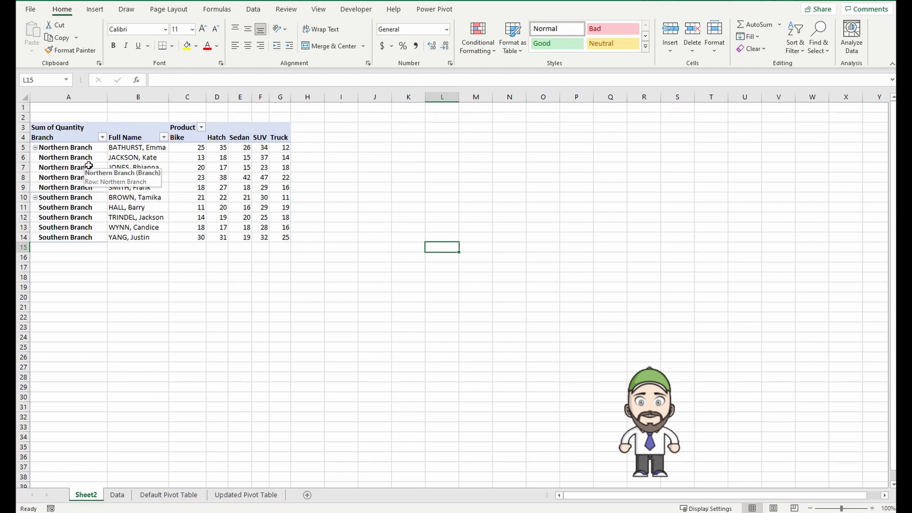
left_click(90, 166)
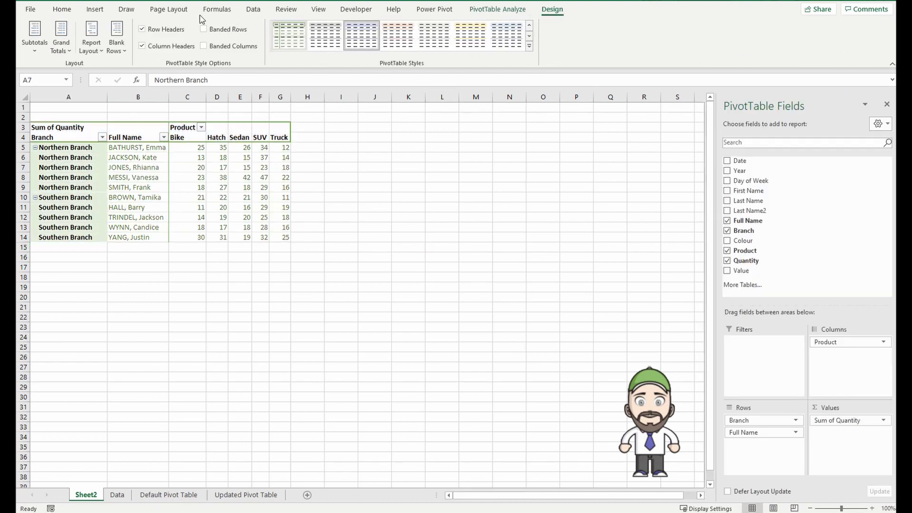
Open Excel Options from the File view and go to its Data category
left_click(31, 10)
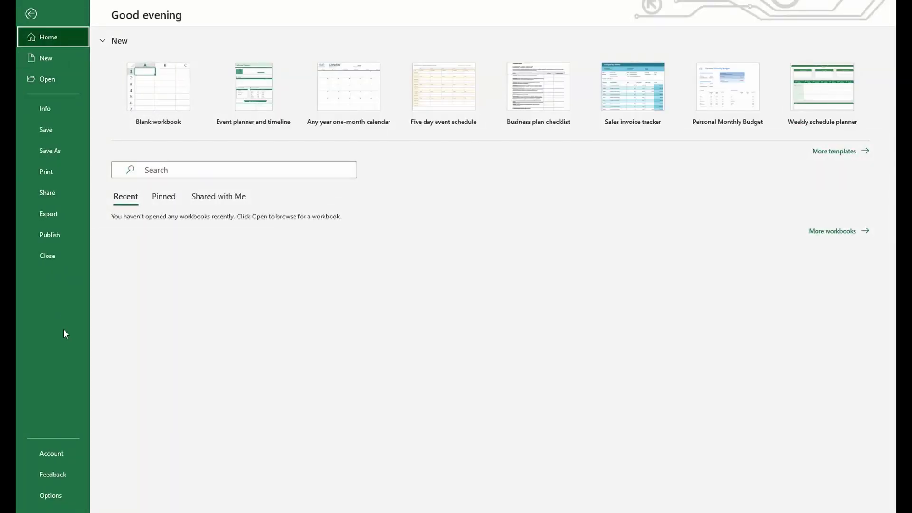
left_click(50, 496)
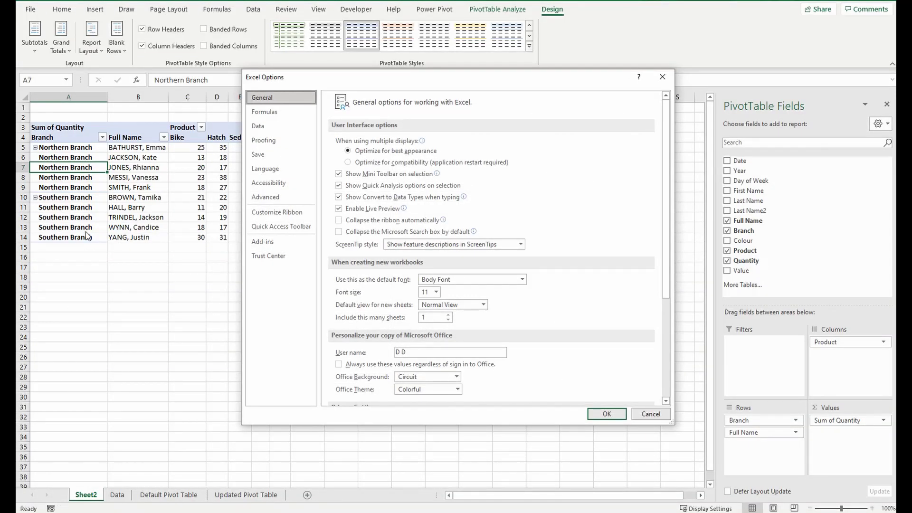
left_click_drag(360, 83, 350, 87)
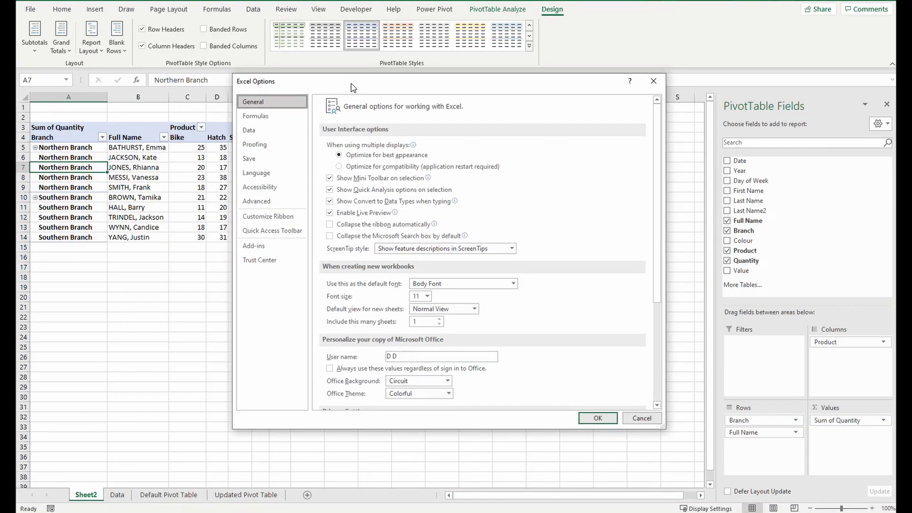
left_click(252, 131)
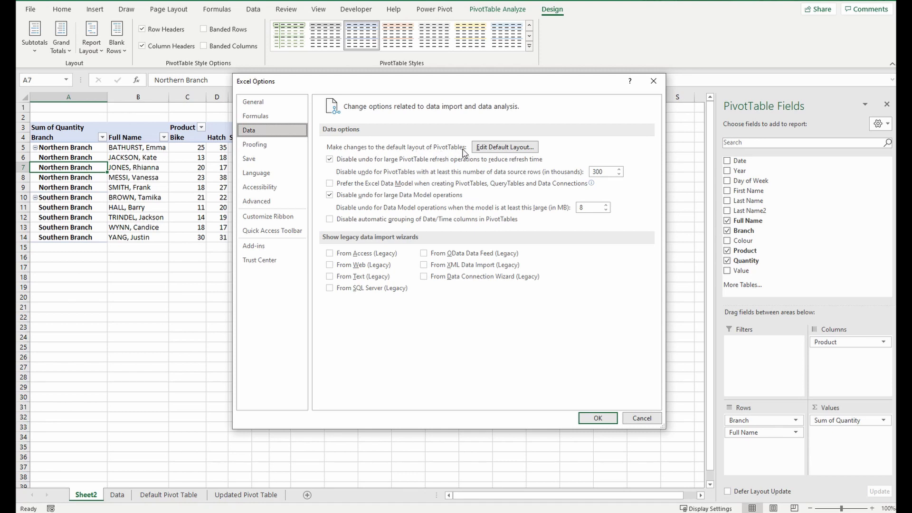
In Edit Default Layout, import the layout from the existing pivot at cell A7
left_click(498, 148)
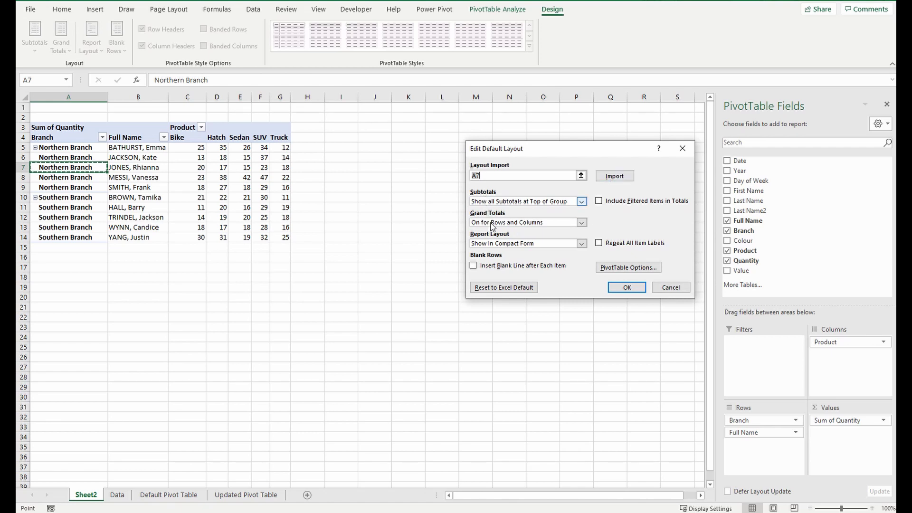
left_click(607, 177)
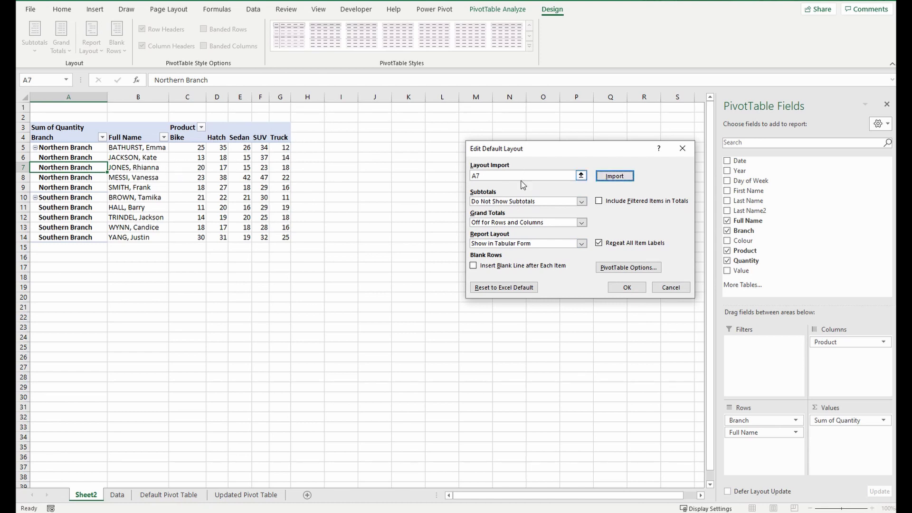
left_click(624, 269)
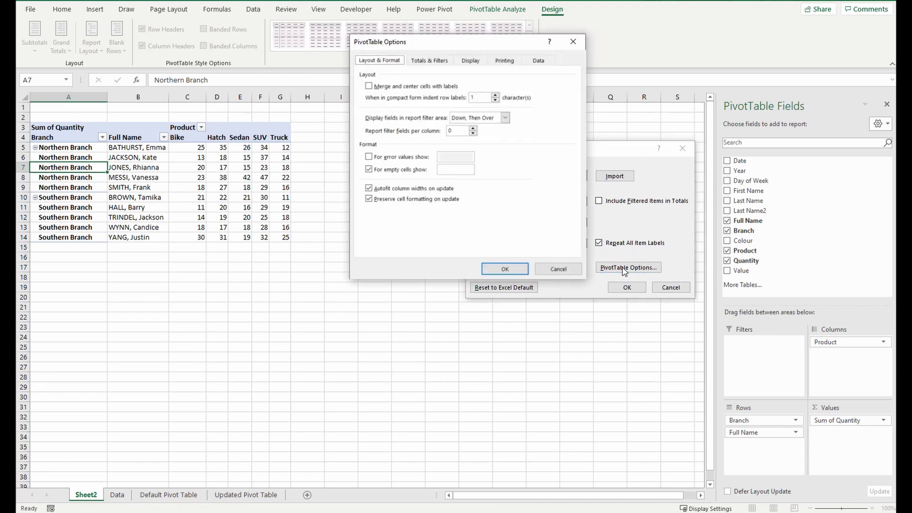
left_click_drag(446, 47, 404, 78)
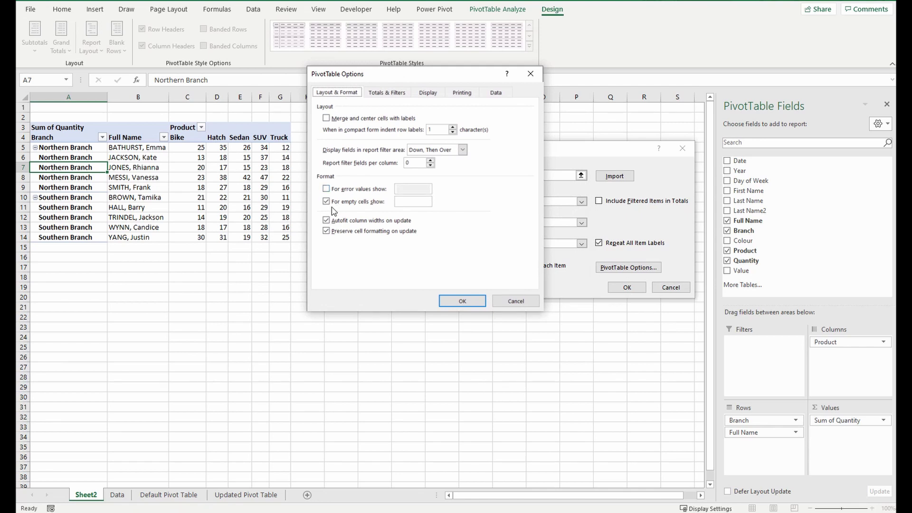
left_click(405, 201)
left_click(326, 221)
left_click(462, 302)
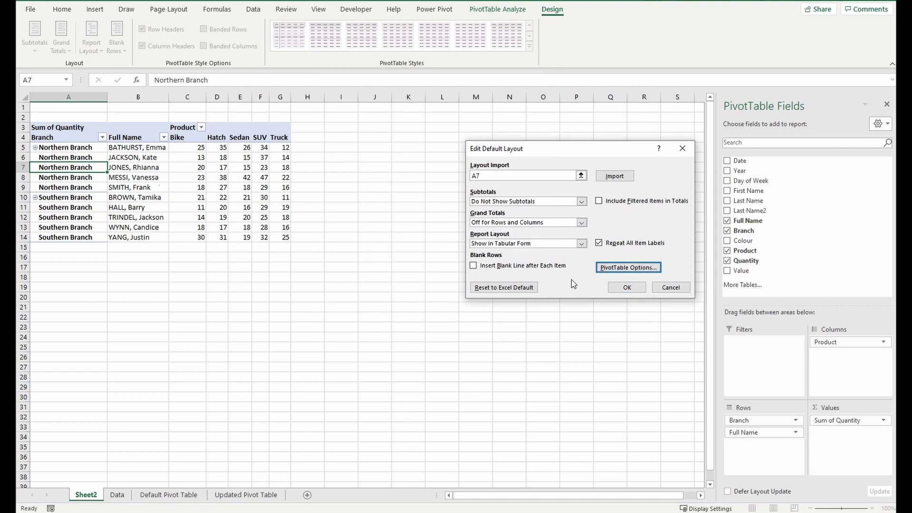
Confirm the new default PivotTable layout and close Excel Options with OK
left_click(617, 287)
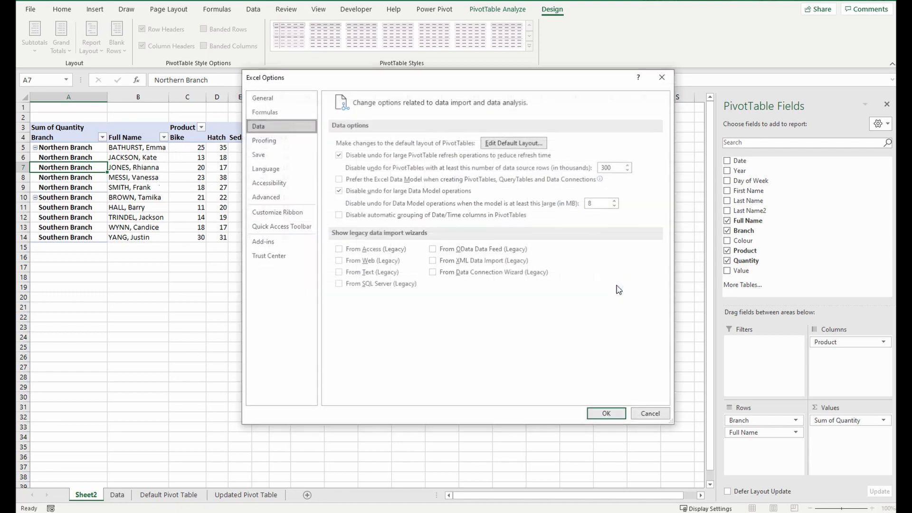
left_click(611, 414)
left_click(373, 190)
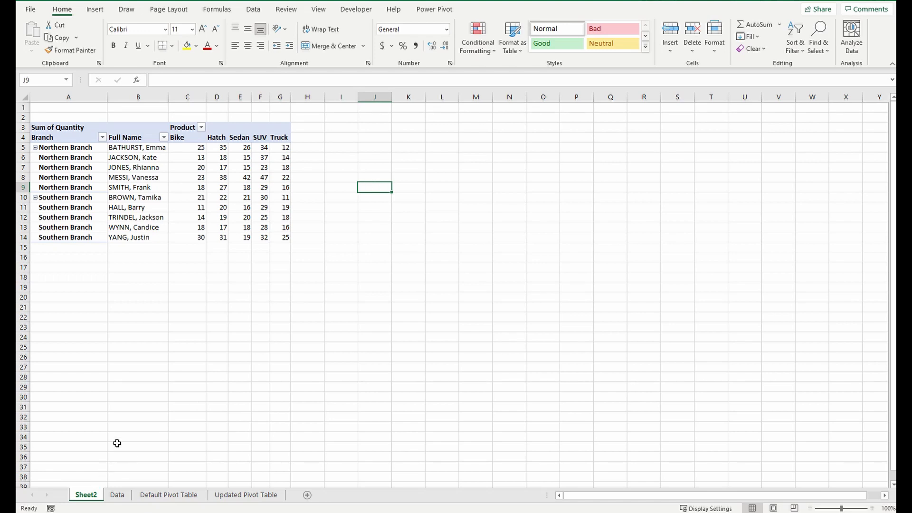
Select the entire sales table on the Data sheet with Ctrl+A
left_click(119, 496)
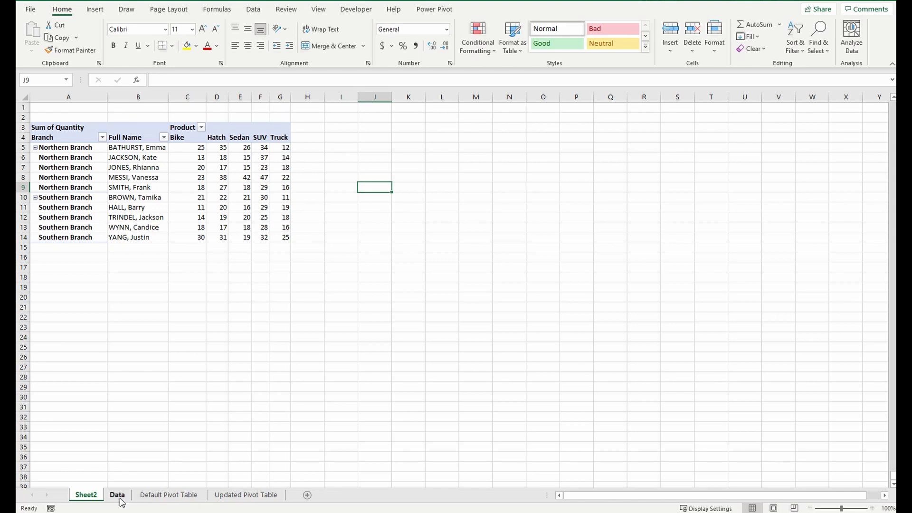
left_click(65, 131)
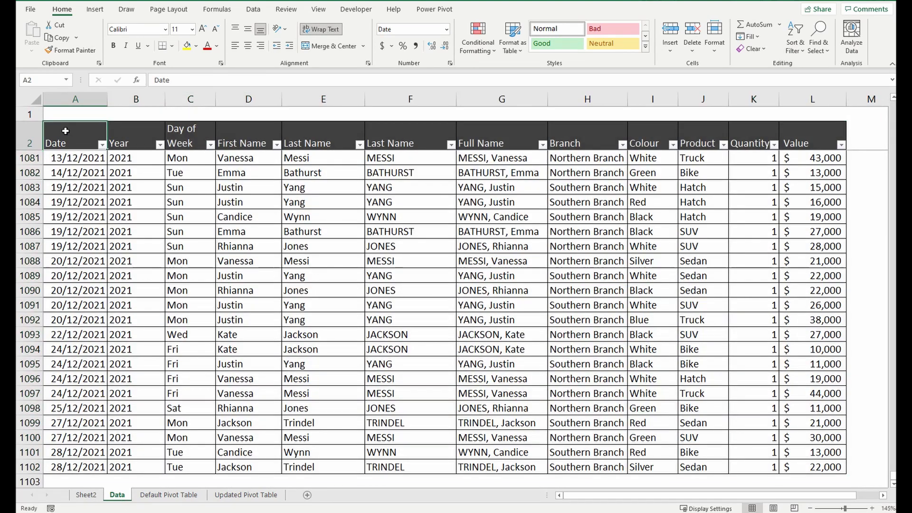
key("ctrl+a")
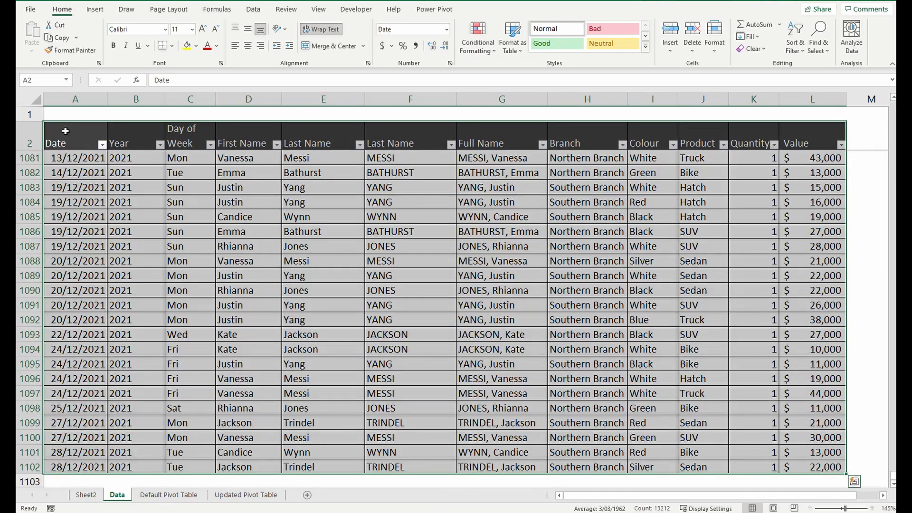
left_click(95, 9)
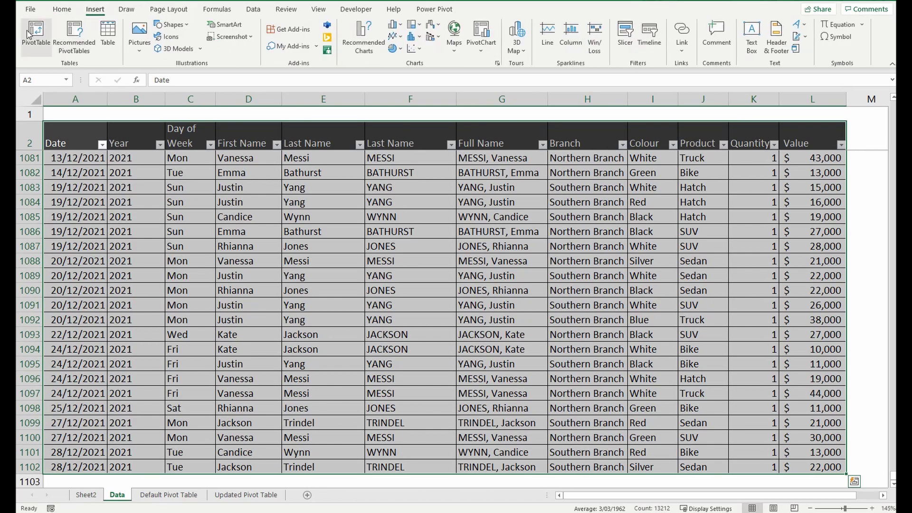
Create a new-sheet pivot with Branch and Full Name rows, Product columns, and widen column A
left_click(29, 33)
left_click(503, 240)
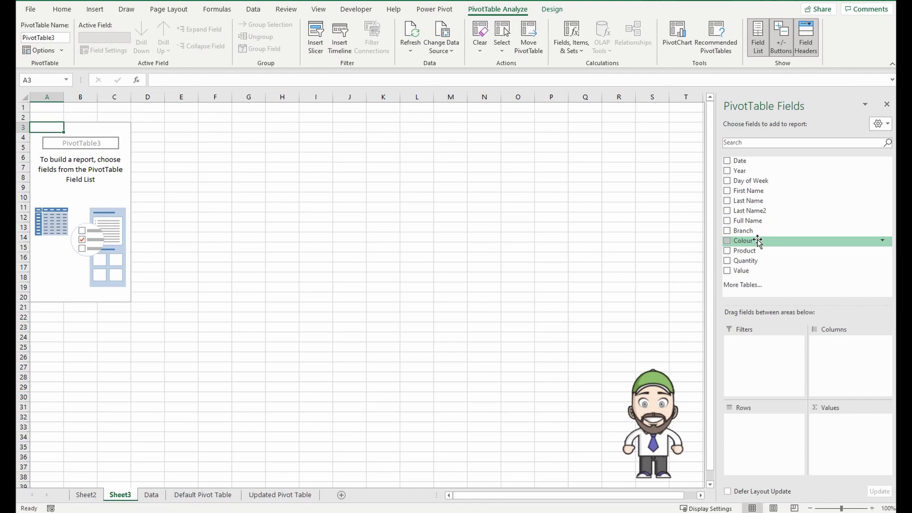
left_click_drag(754, 231, 757, 453)
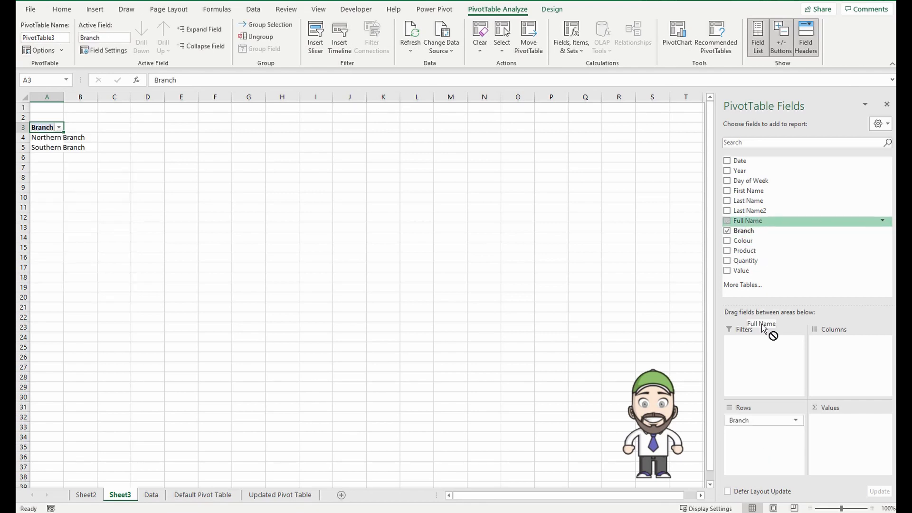
left_click(747, 221)
left_click_drag(745, 250, 838, 451)
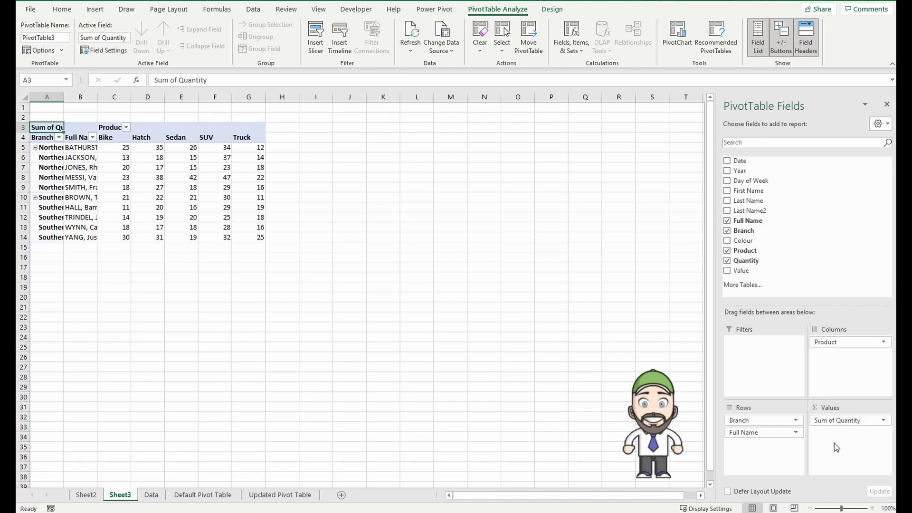
left_click_drag(64, 96, 185, 96)
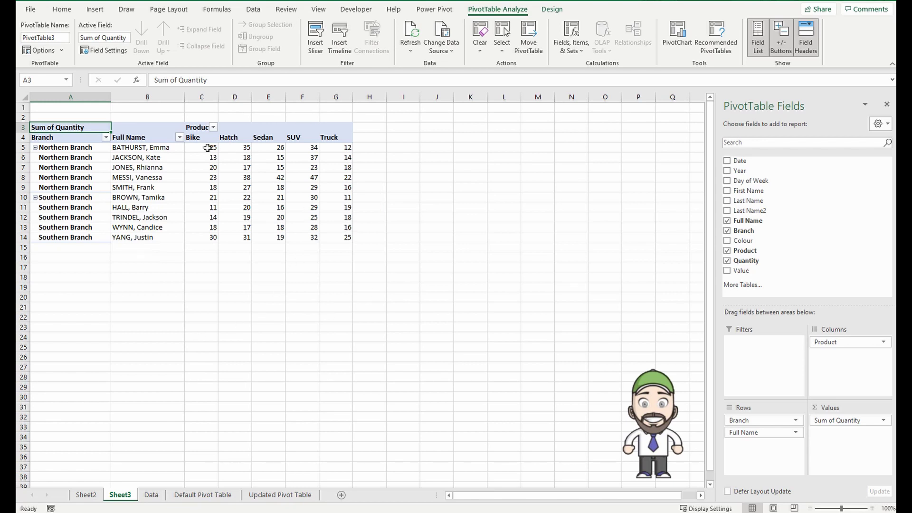
left_click_drag(208, 148, 340, 237)
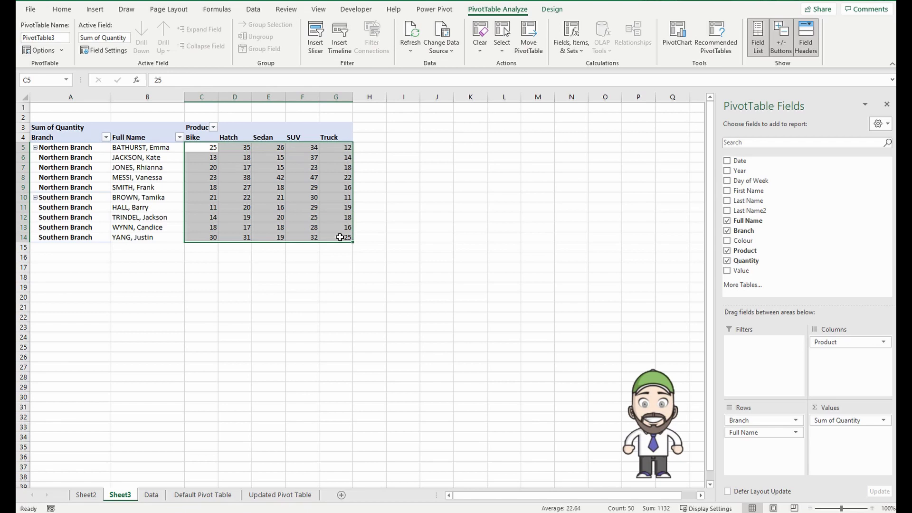
left_click(552, 9)
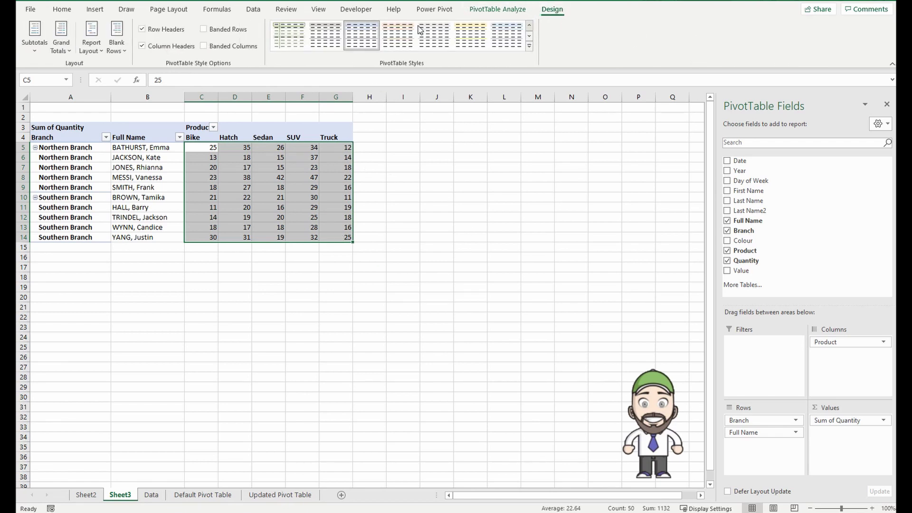
left_click(529, 46)
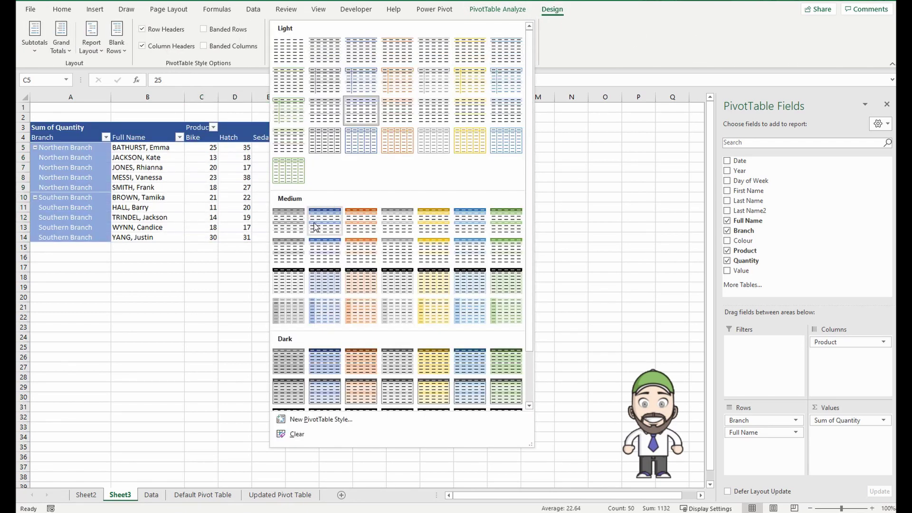
left_click(617, 161)
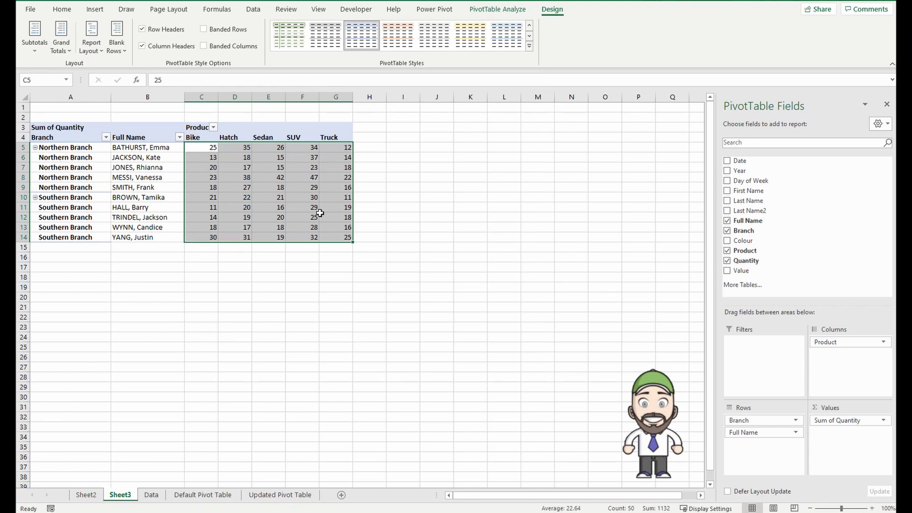
left_click(280, 205)
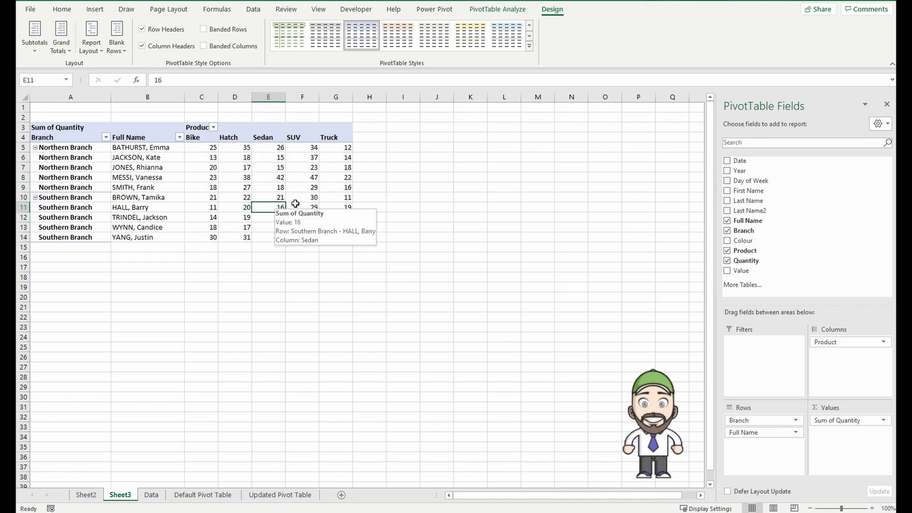